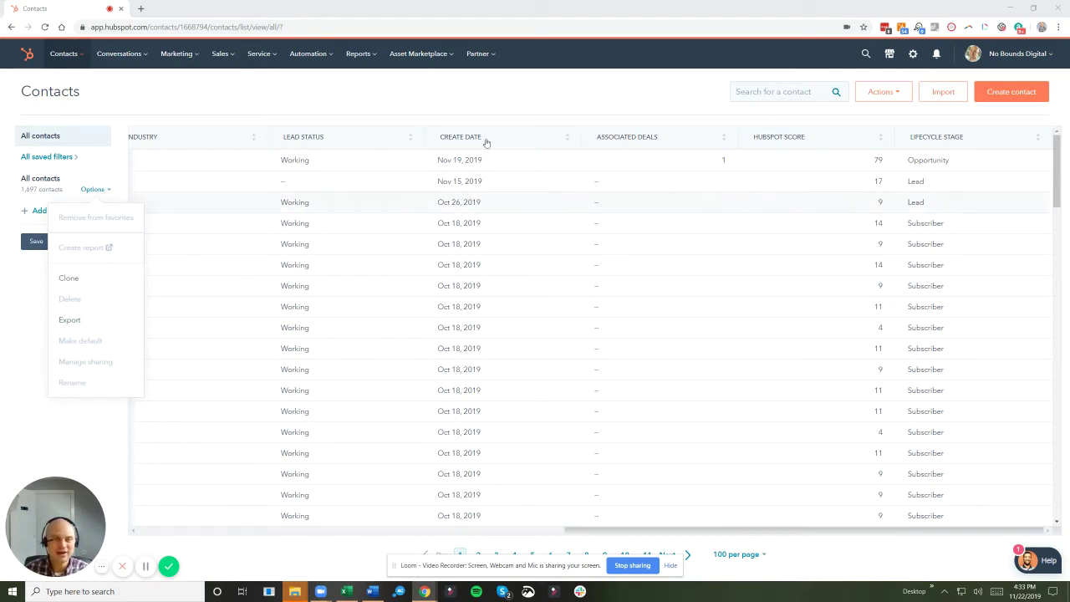
- Open the column selection for the contacts list and look up the HubSpot score property by searching for "hub"
left_click(883, 91)
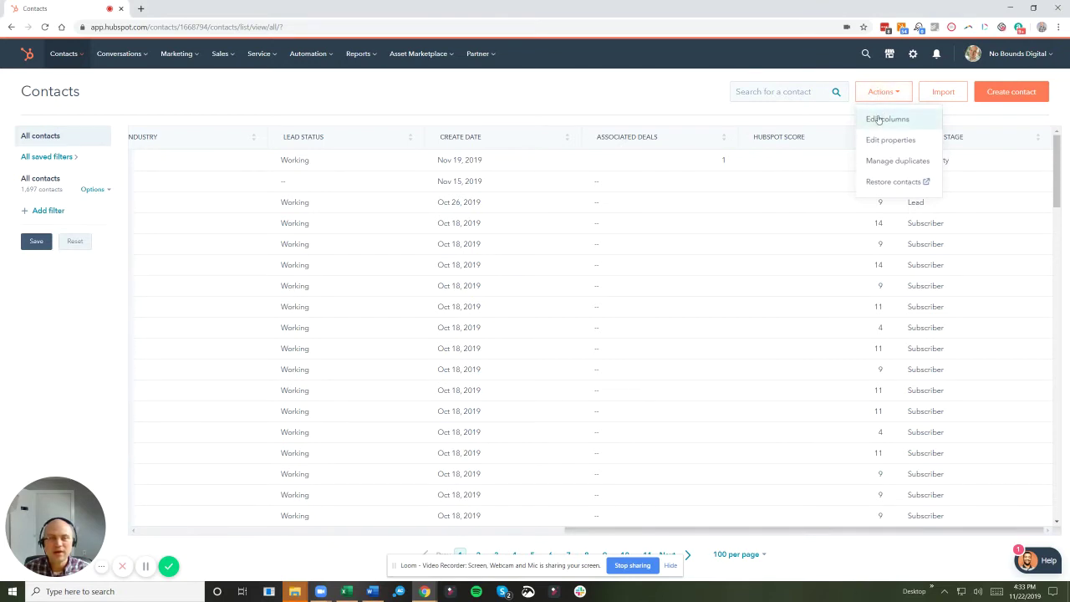
left_click(878, 120)
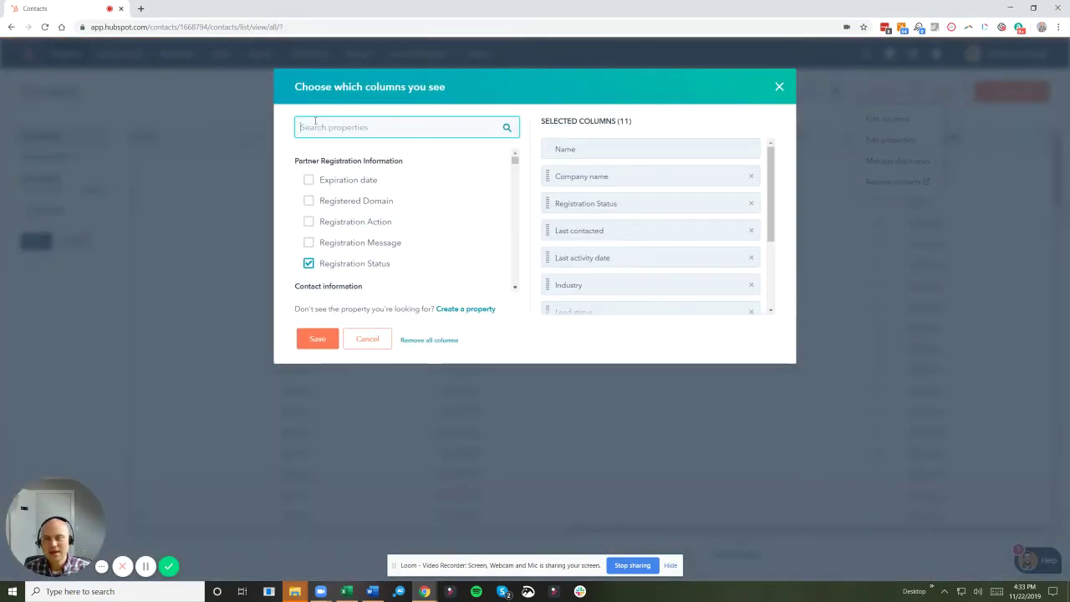
type("hub")
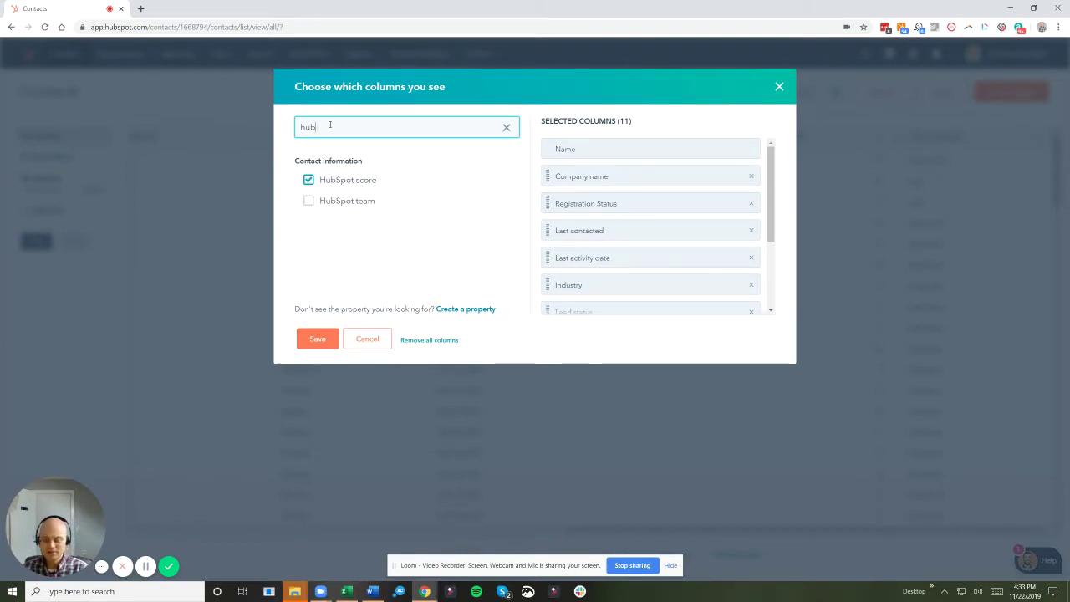
key("BackSpace")
key("BackSpace")
key("BackSpace")
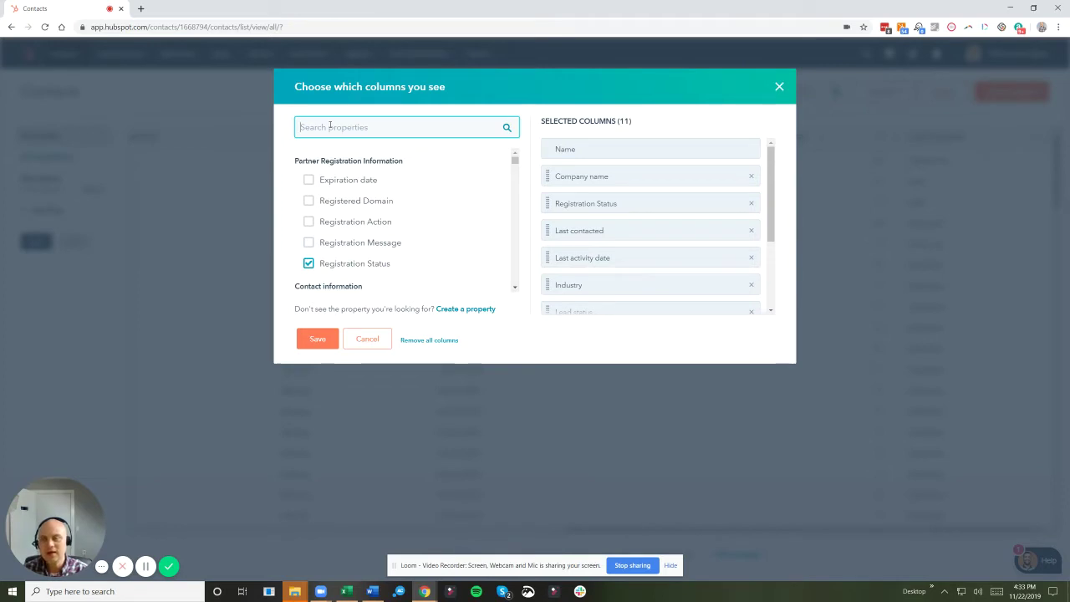
- Look up the Lifecycle stage property by searching for "life", and close the column selection without saving
type("life")
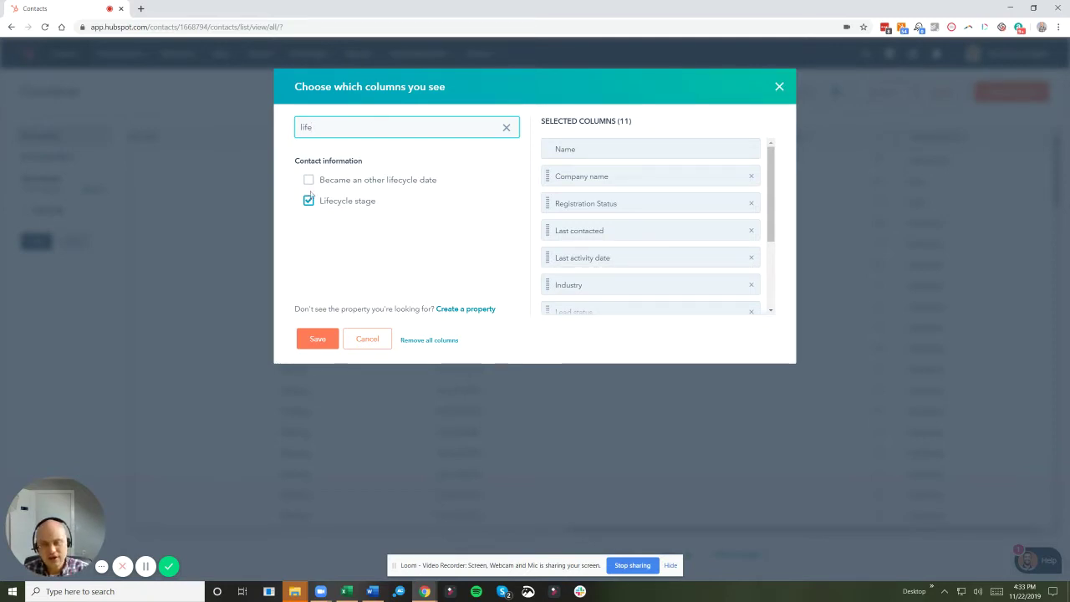
left_click(364, 351)
left_click(364, 344)
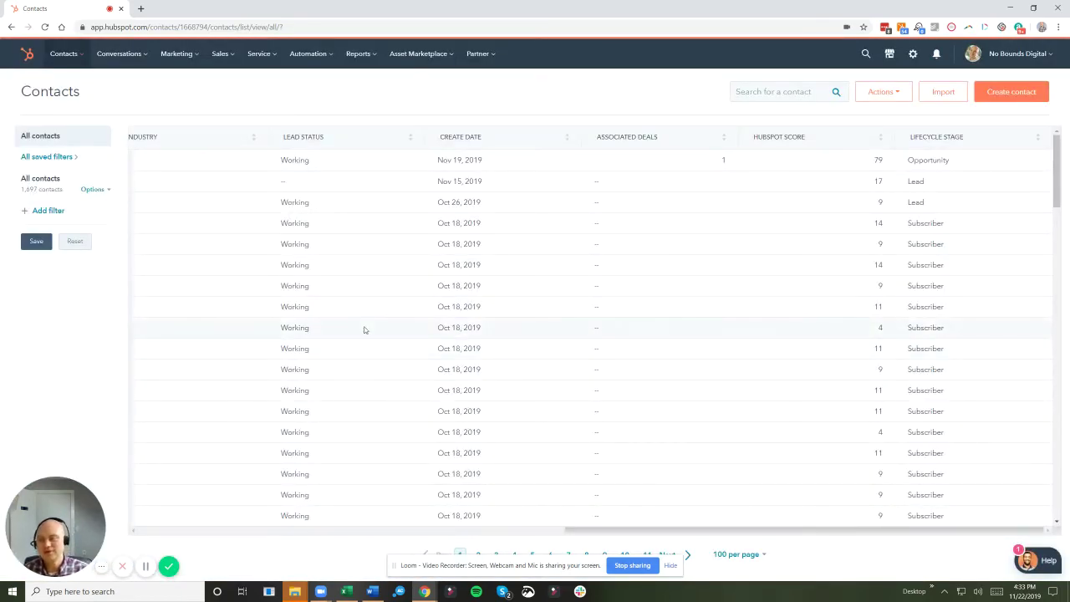
- Show the export option for the All contacts view, and switch to the exported contacts workbook in Excel to review the Customer rows' columns
left_click(89, 190)
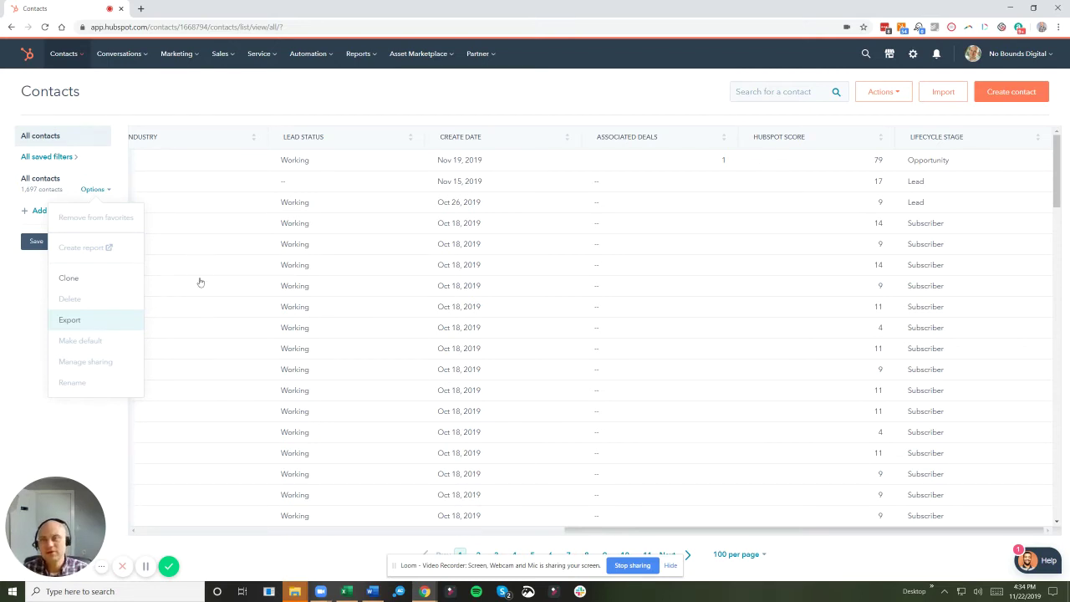
left_click(346, 591)
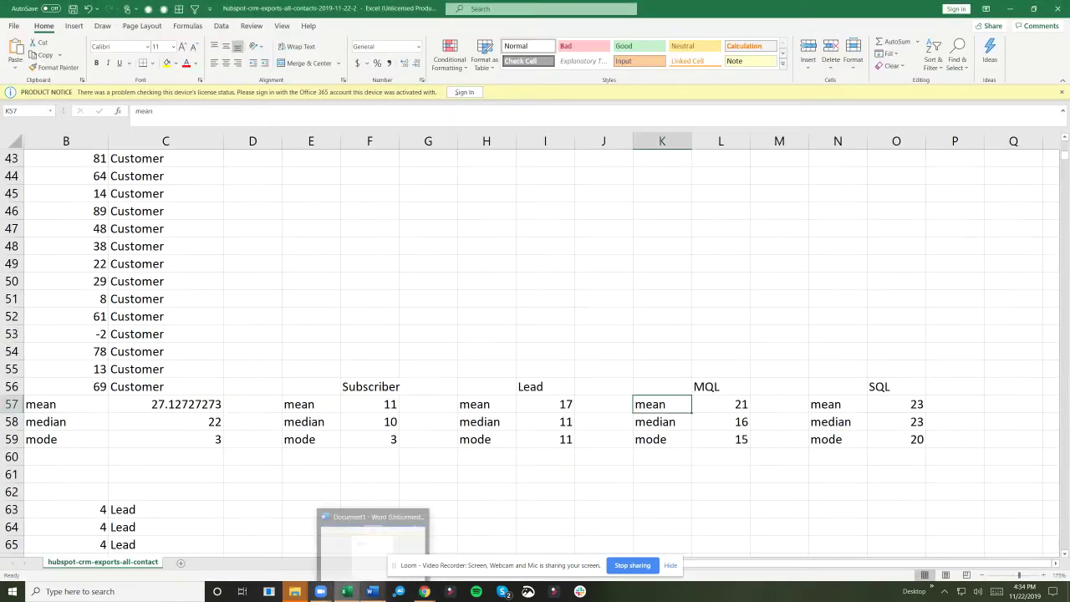
left_click(163, 355)
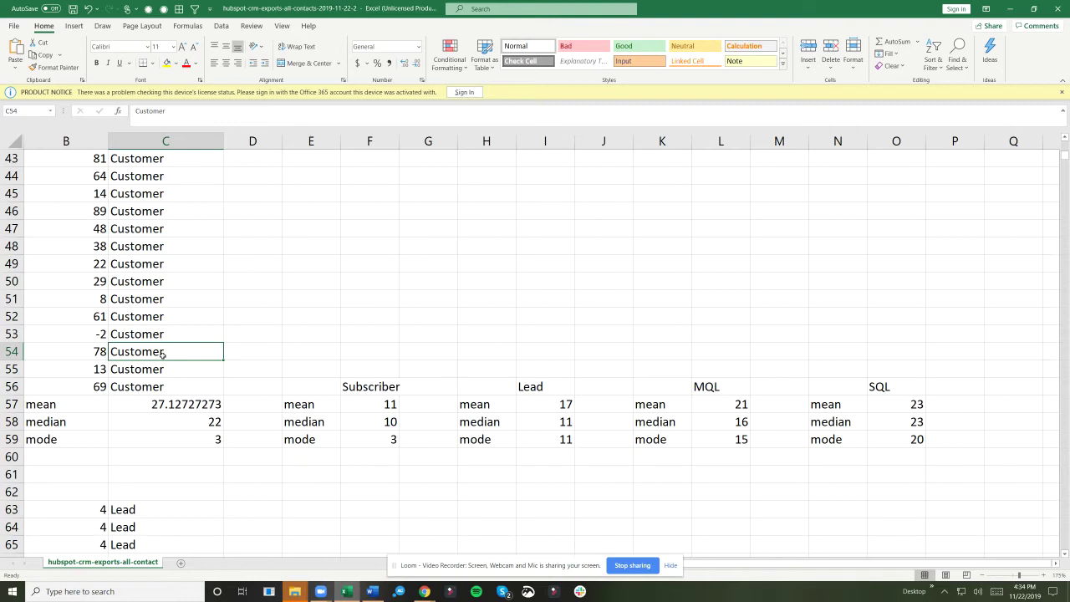
key("Home")
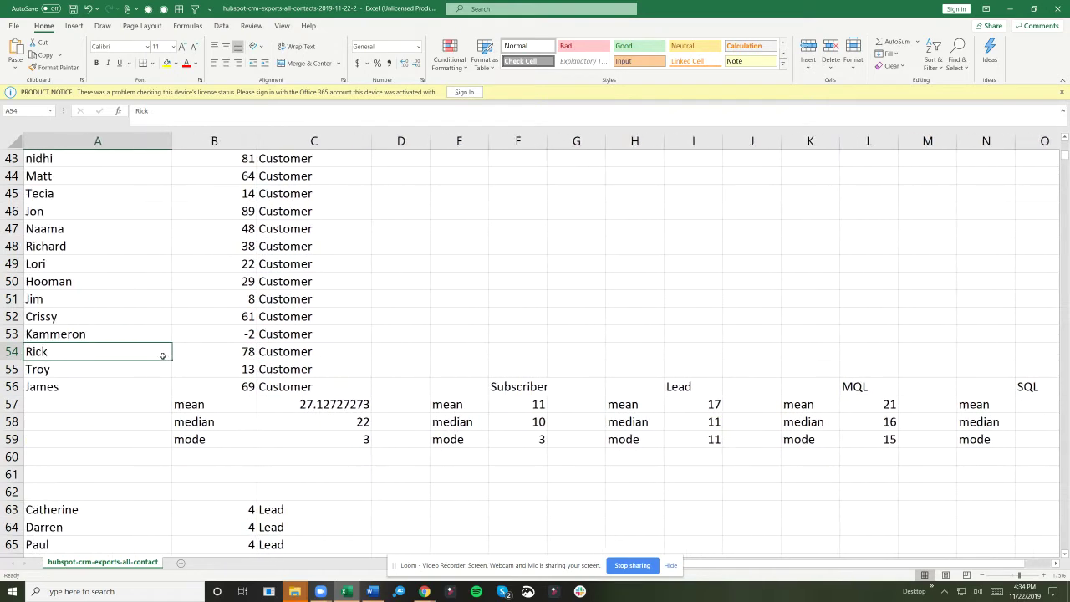
key("Right")
key("Right")
key("Right")
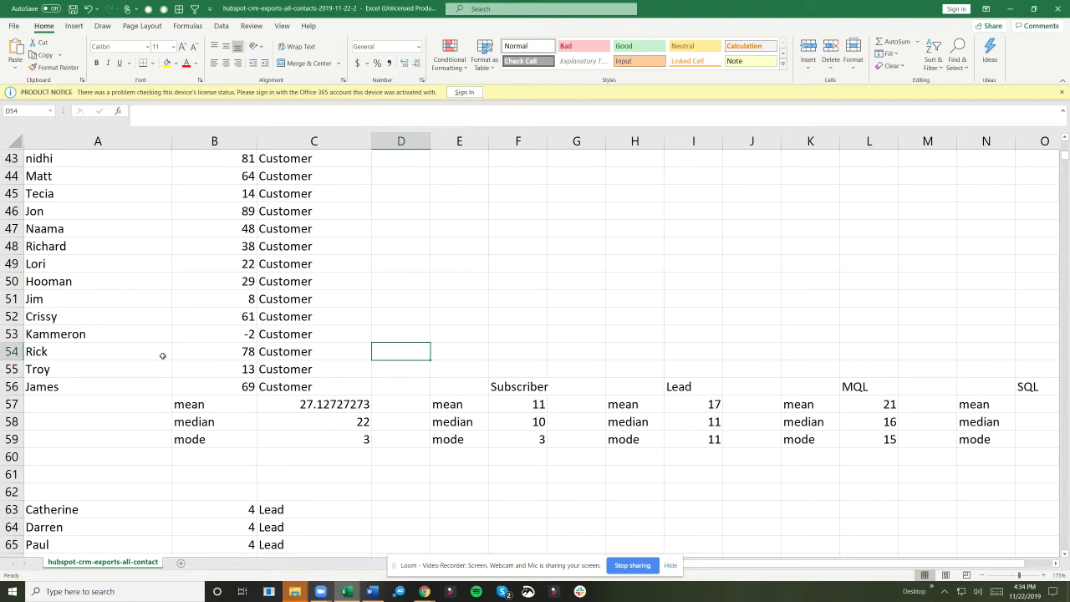
- Examine the mean, median and mode formulas for the Customer scores in cells C57 to C59
key("Down")
key("Down")
key("Down")
key("Left")
key("Left")
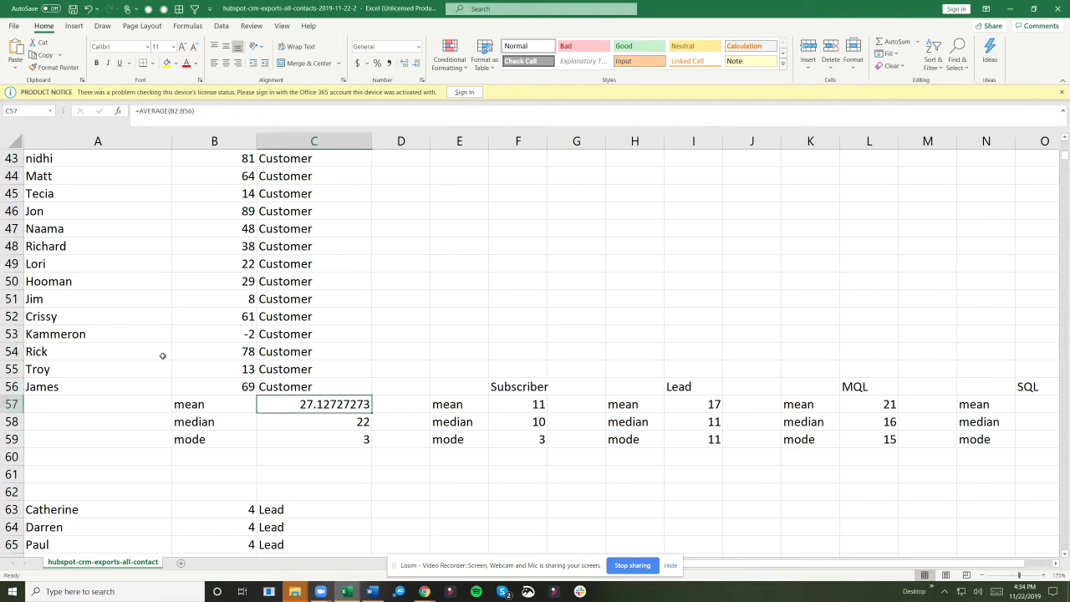
key("Down")
key("Up")
key("Down")
key("Down")
key("Right")
key("Right")
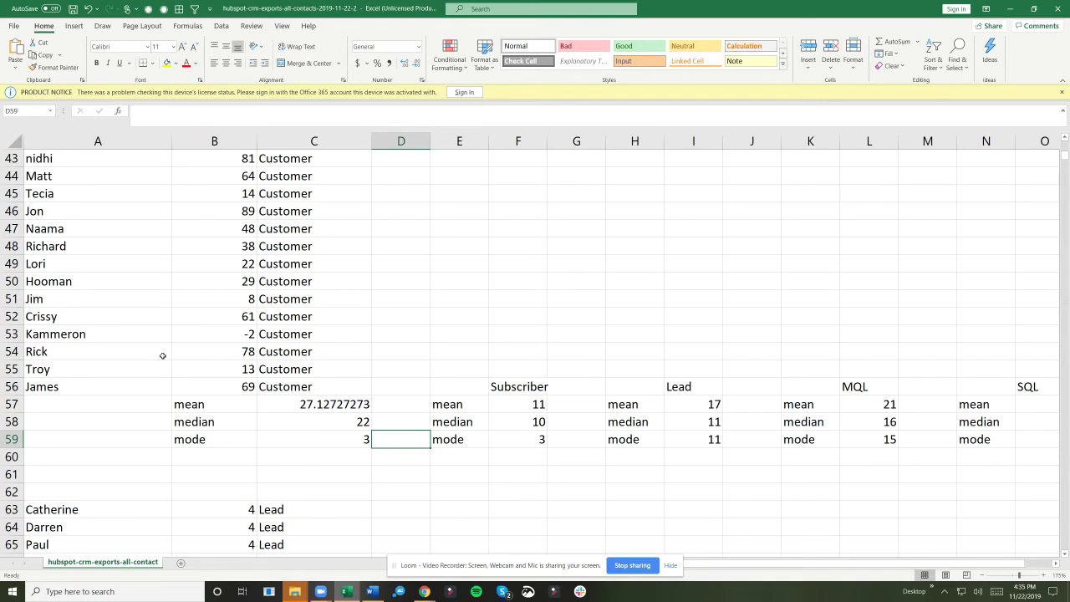
key("Left")
key("Up")
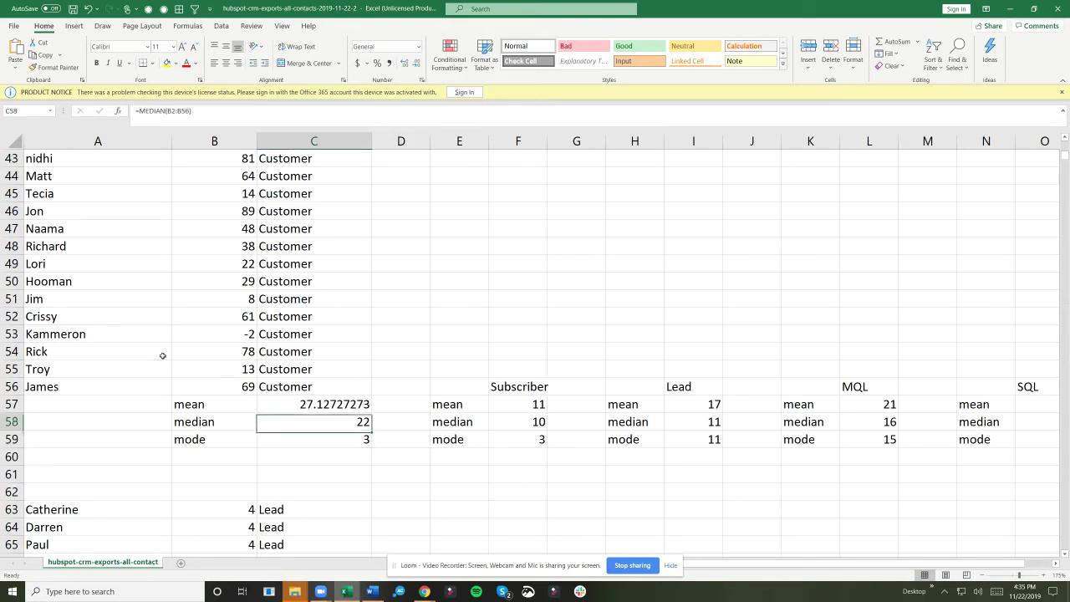
key("Up")
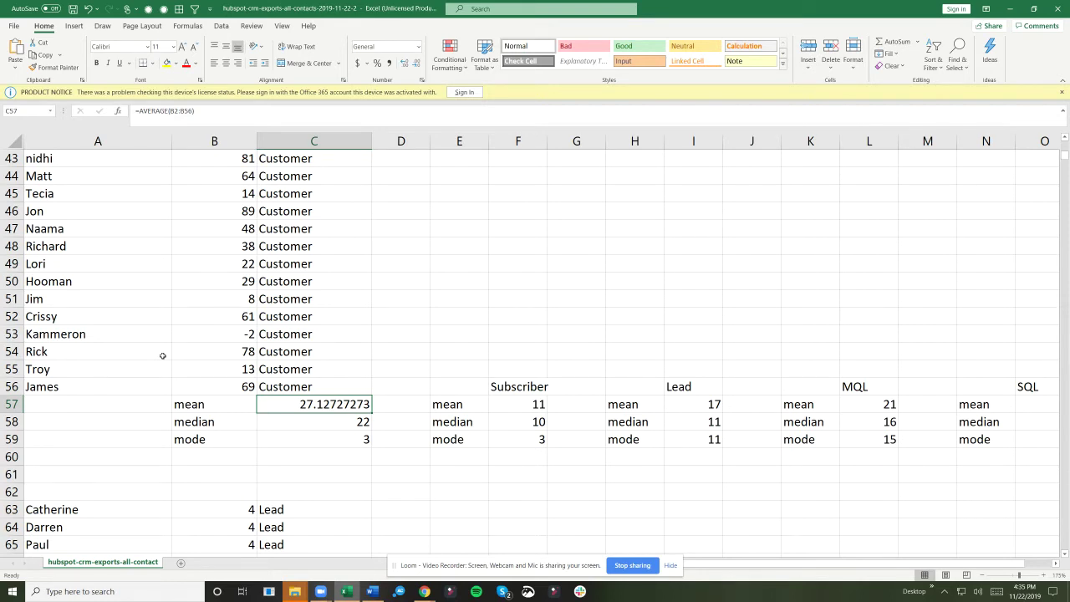
key("Down")
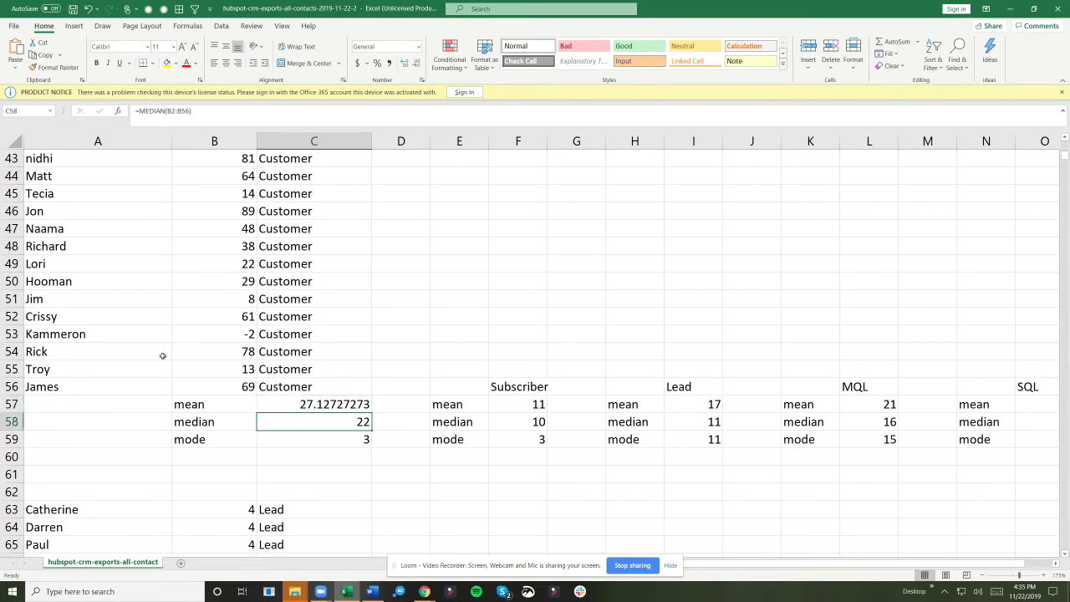
key("Down")
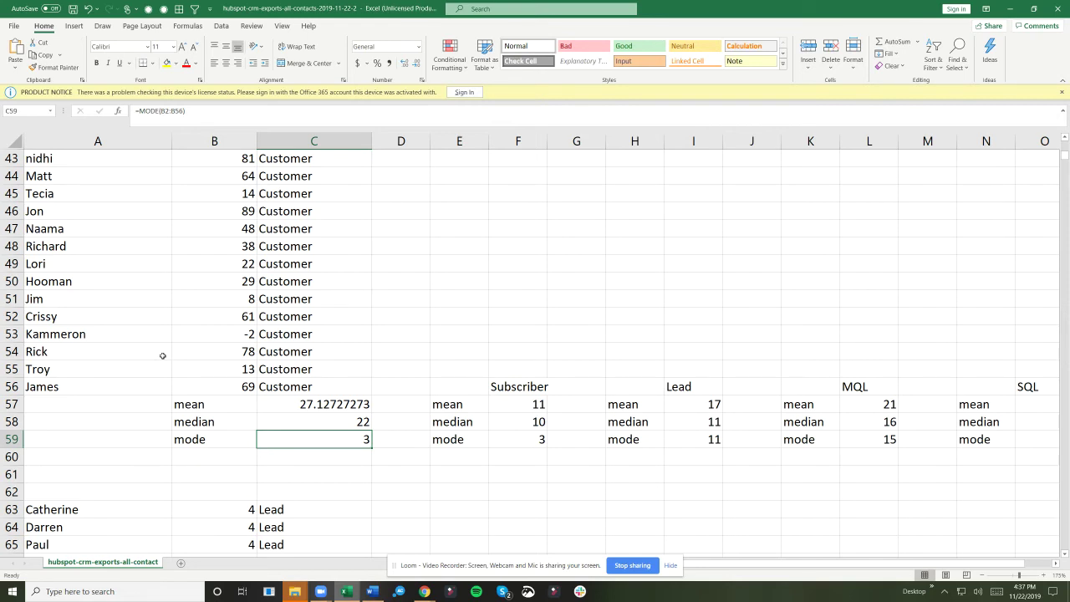
key("Up")
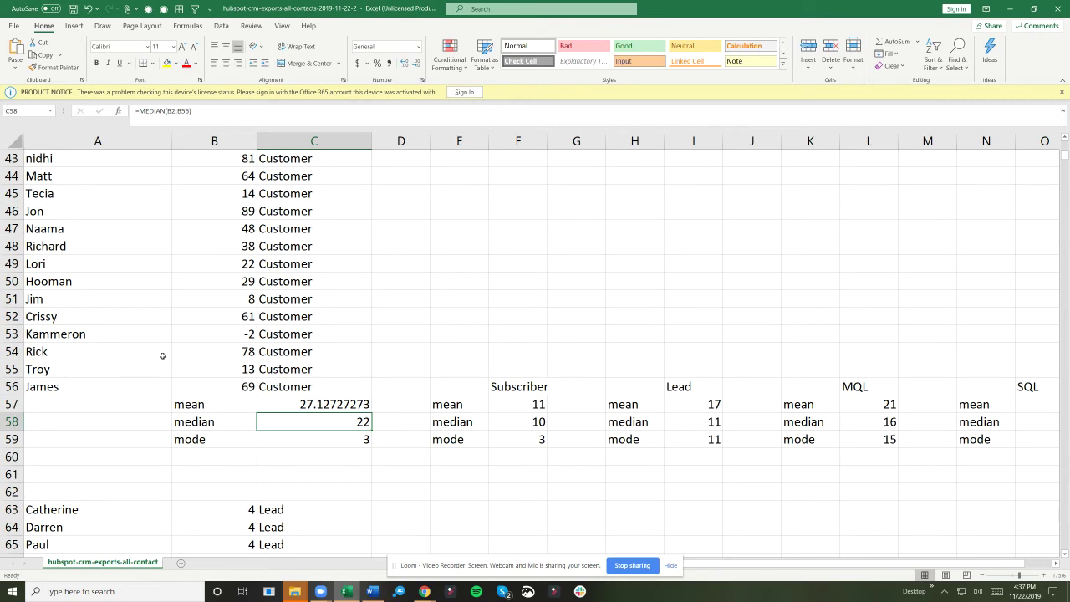
key("Down")
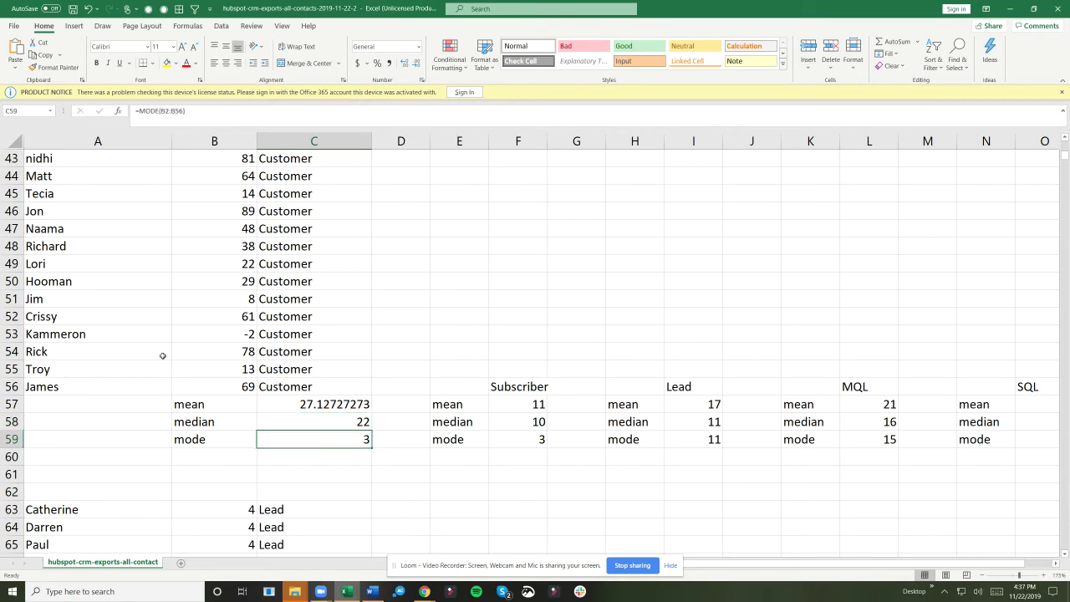